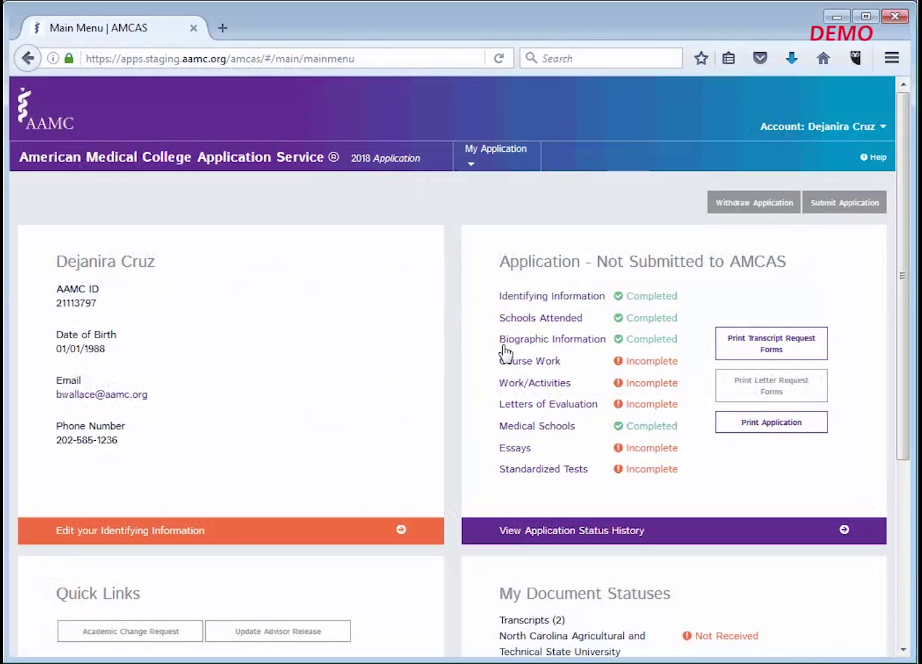
# - From the Letters of Evaluation section, start a new letter of evaluation/recommendation entry
pyautogui.click(523, 405)
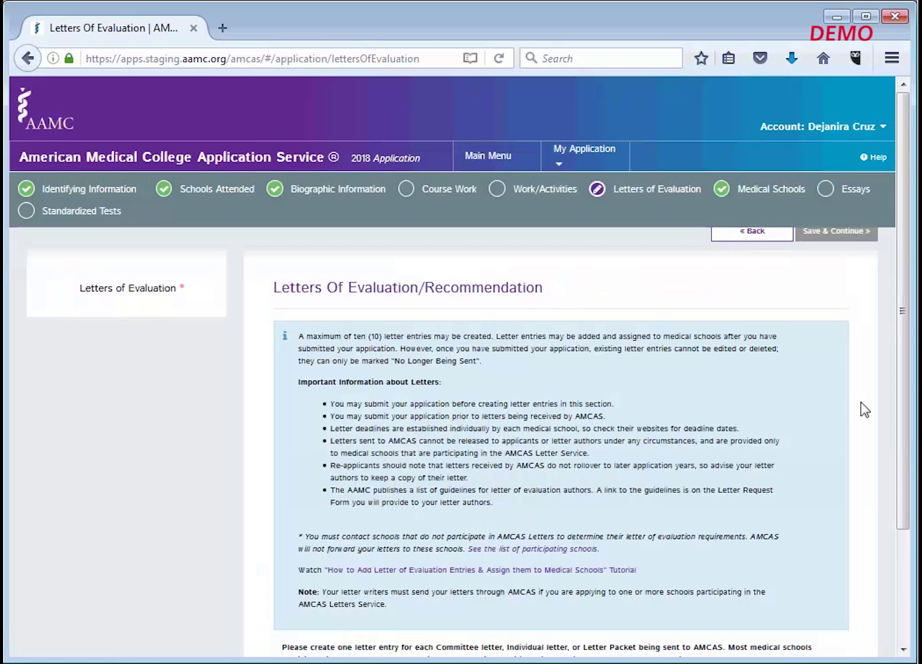
pyautogui.moveTo(908, 400); pyautogui.dragTo(890, 515)
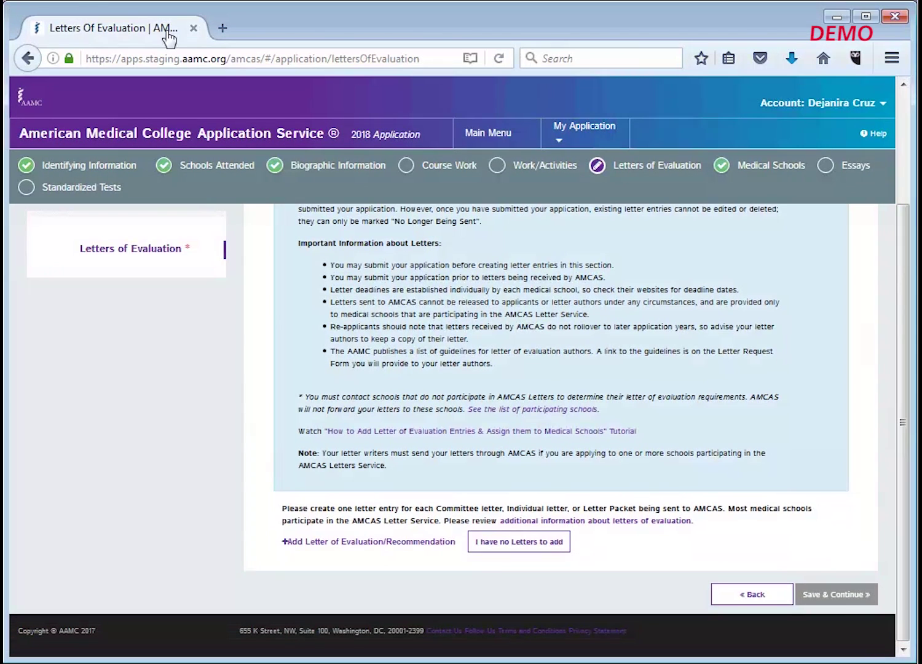
pyautogui.click(394, 542)
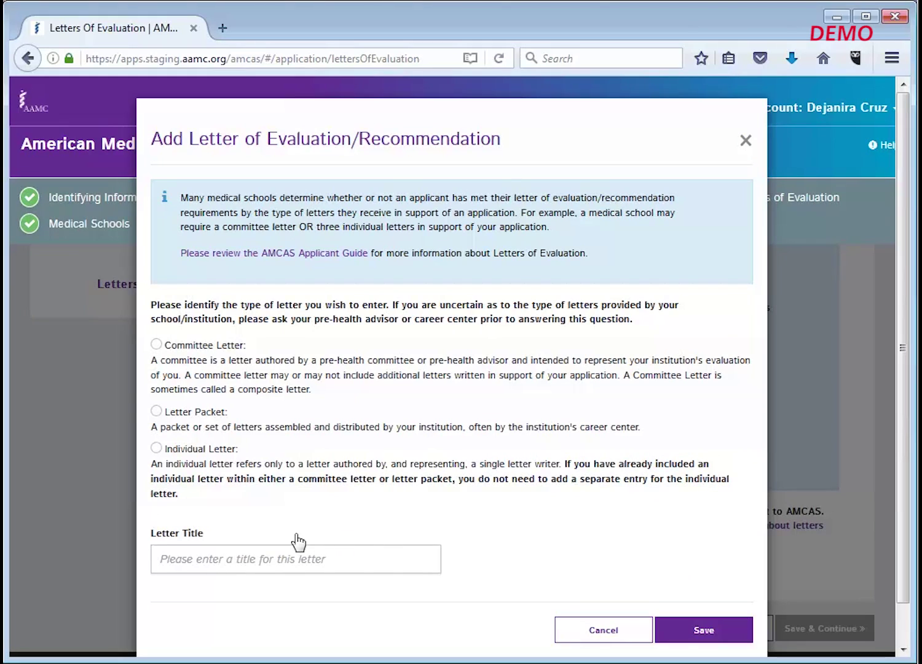
# - Make the entry an Individual Letter titled 'UPENN Letter', with the author associated with a school
pyautogui.click(156, 448)
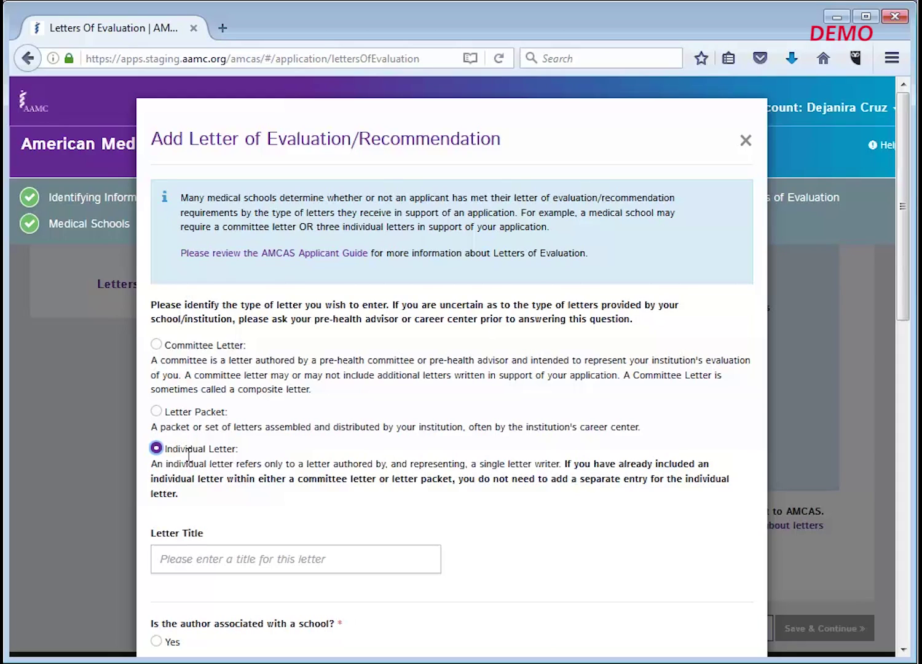
pyautogui.click(234, 555)
pyautogui.write('UPENN Letter')
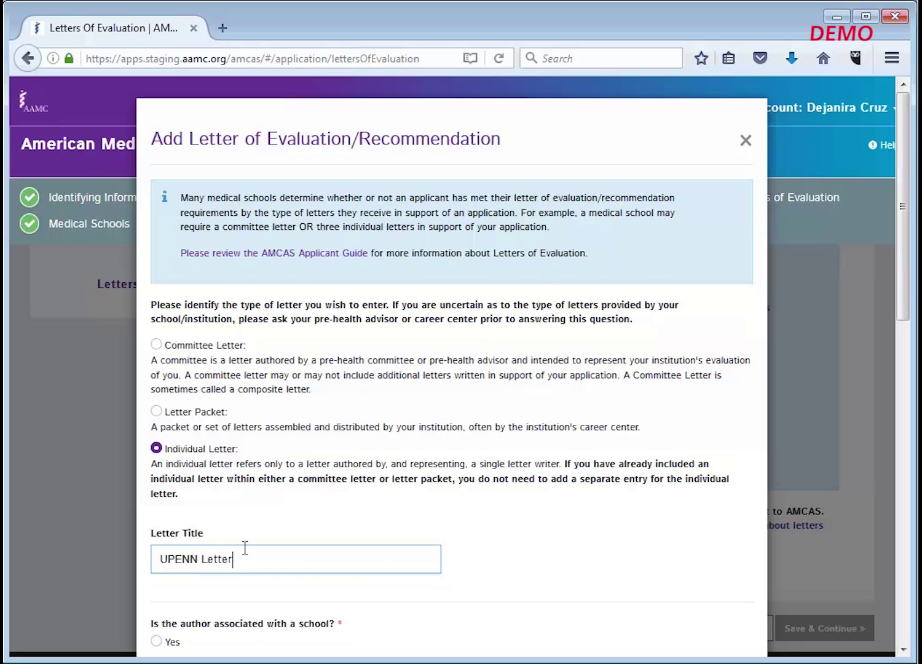
pyautogui.scroll(-3, 297, 588)
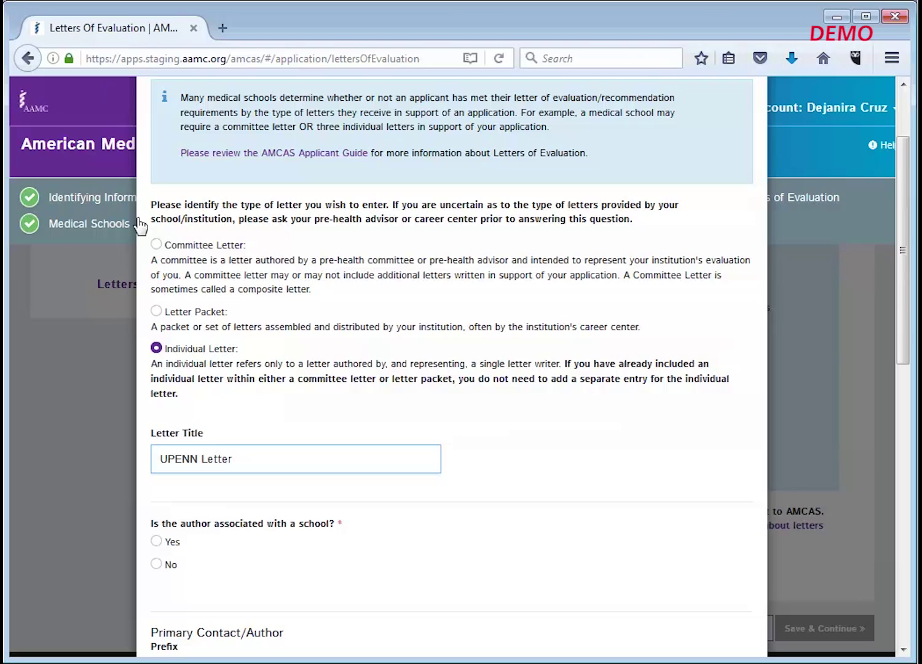
pyautogui.click(159, 541)
pyautogui.scroll(-1, 450, 592)
pyautogui.scroll(-3, 450, 591)
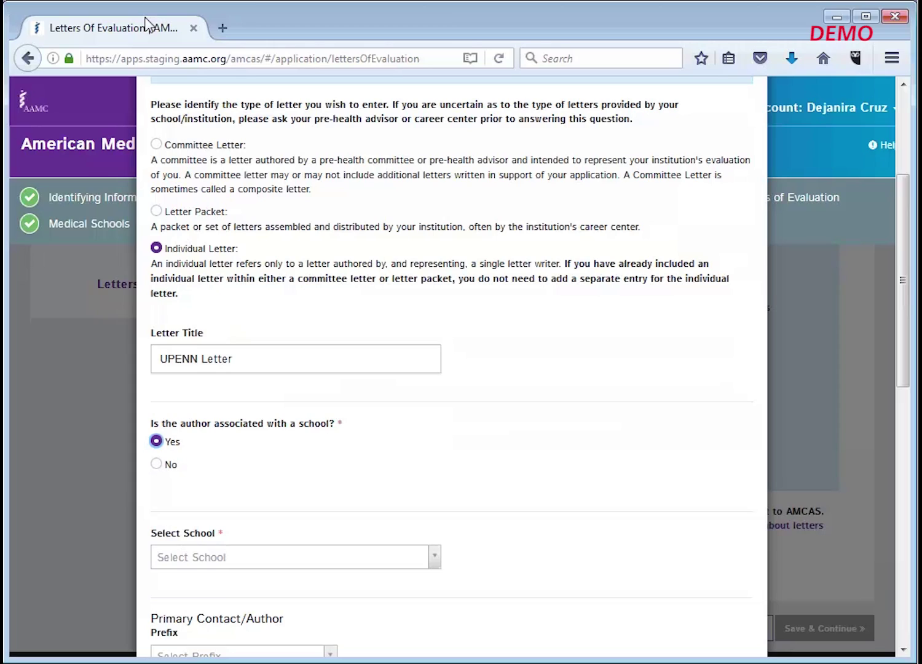
# - Select North Carolina Agricultural and Technical State University as the author's school
pyautogui.click(437, 558)
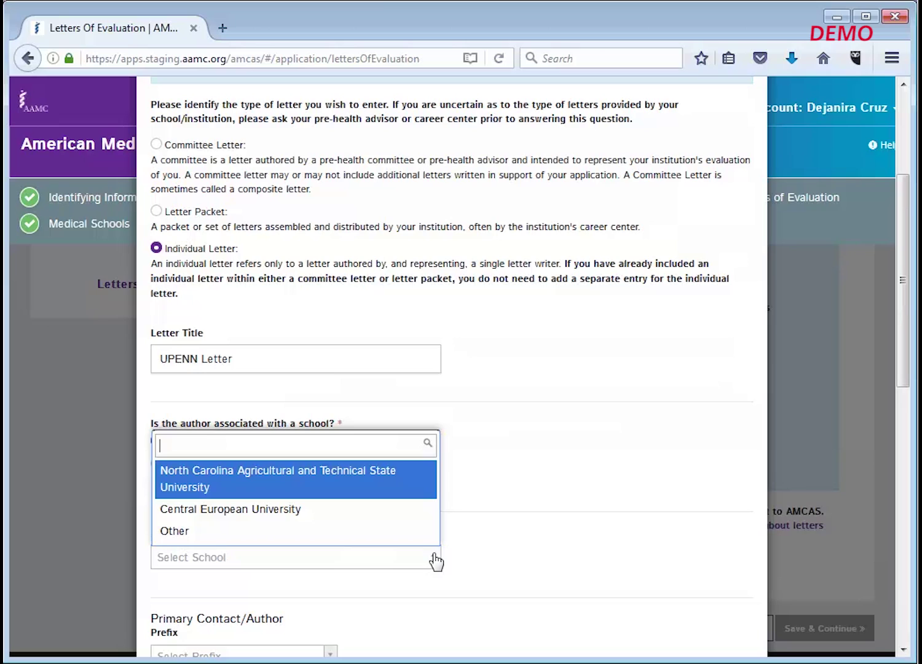
pyautogui.click(424, 494)
pyautogui.scroll(-3, 430, 499)
pyautogui.scroll(-3, 429, 499)
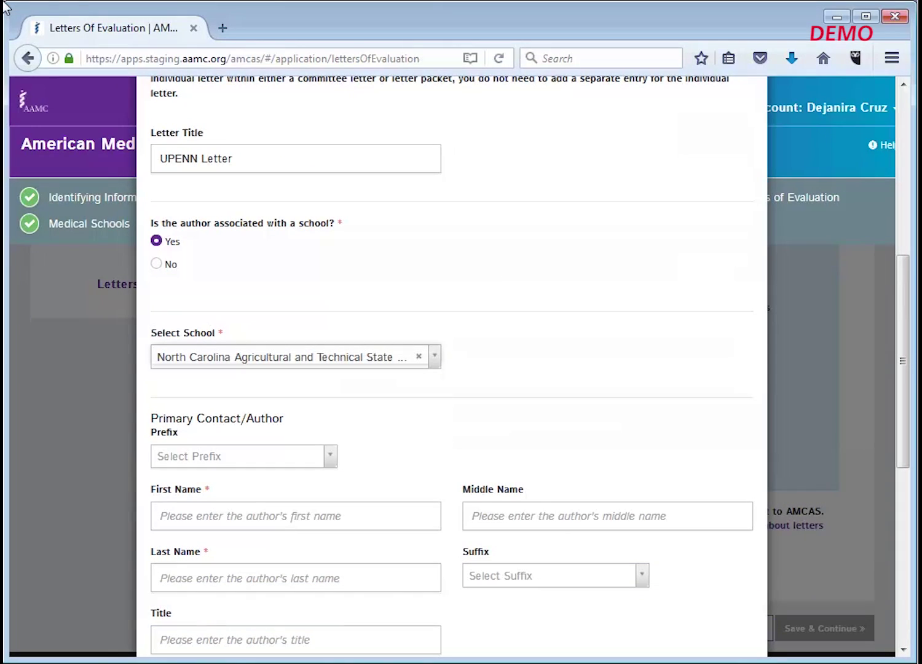
# - Set the author's prefix to Dr. and enter the author's first and last name
pyautogui.click(332, 457)
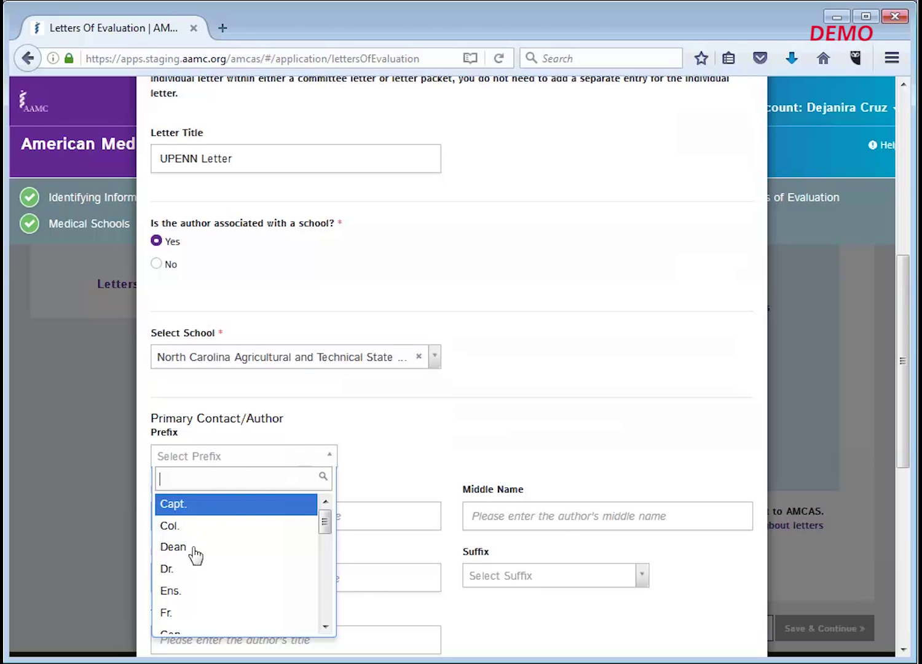
pyautogui.click(194, 569)
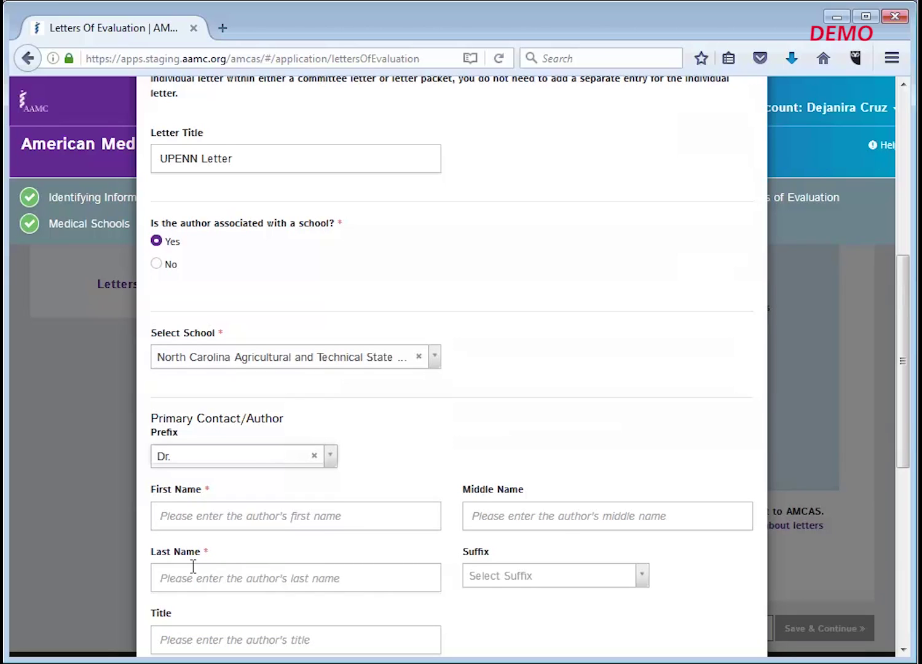
pyautogui.click(222, 523)
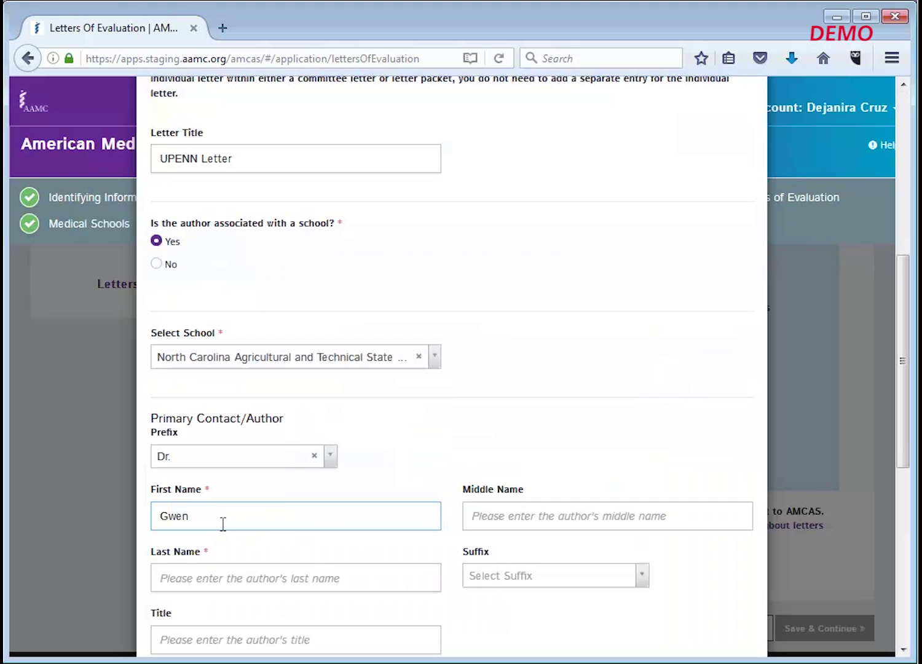
pyautogui.click(244, 575)
# - Enter job title 'Director Health Professions', the author's phone and e-mail, and begin organization 'NC'
pyautogui.scroll(-2, 244, 566)
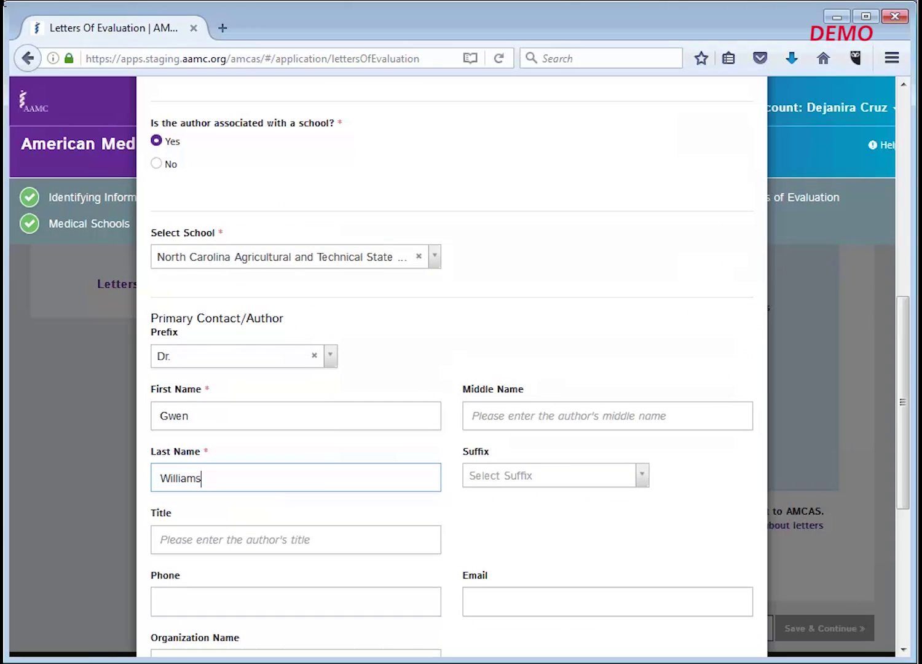
pyautogui.click(246, 546)
pyautogui.write('Director Health Professions')
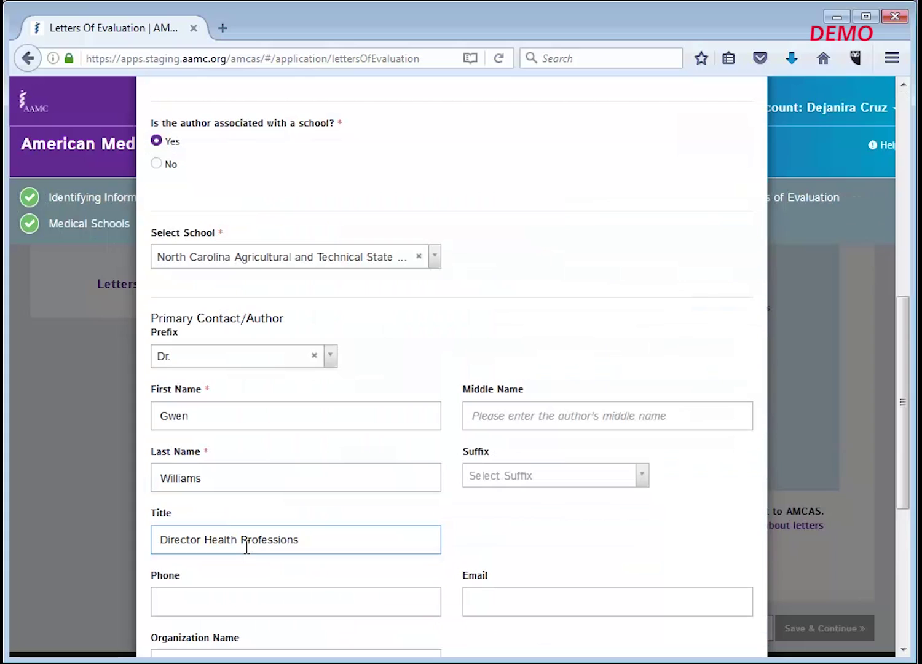
pyautogui.click(246, 606)
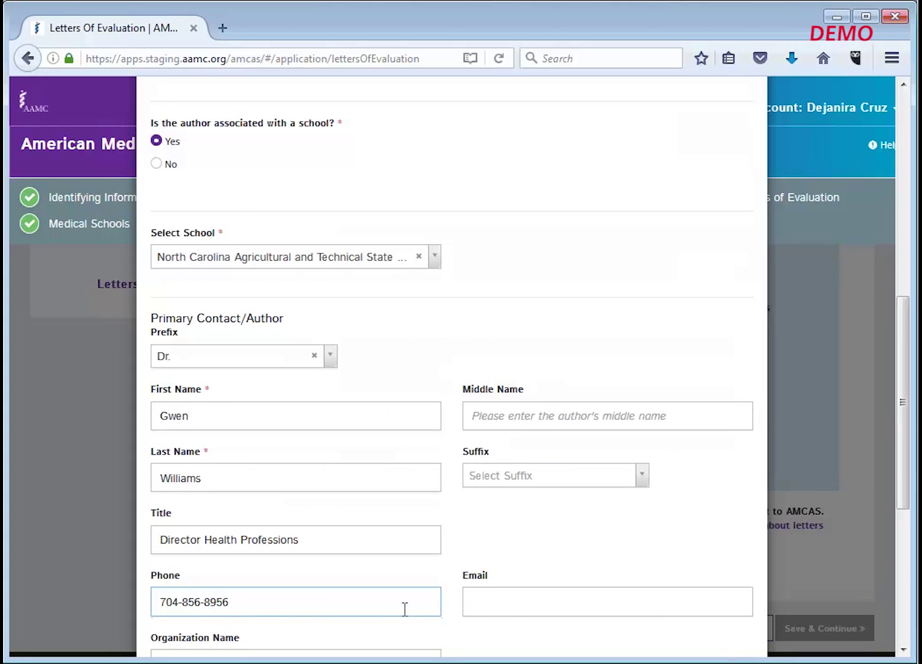
pyautogui.click(480, 606)
pyautogui.scroll(-3, 480, 591)
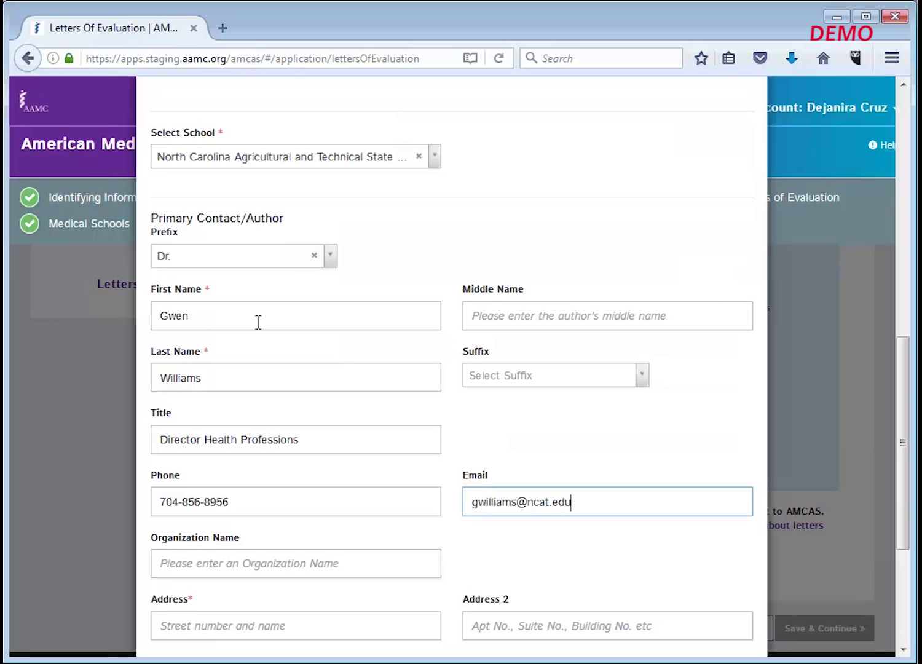
pyautogui.click(275, 566)
pyautogui.write('NC')
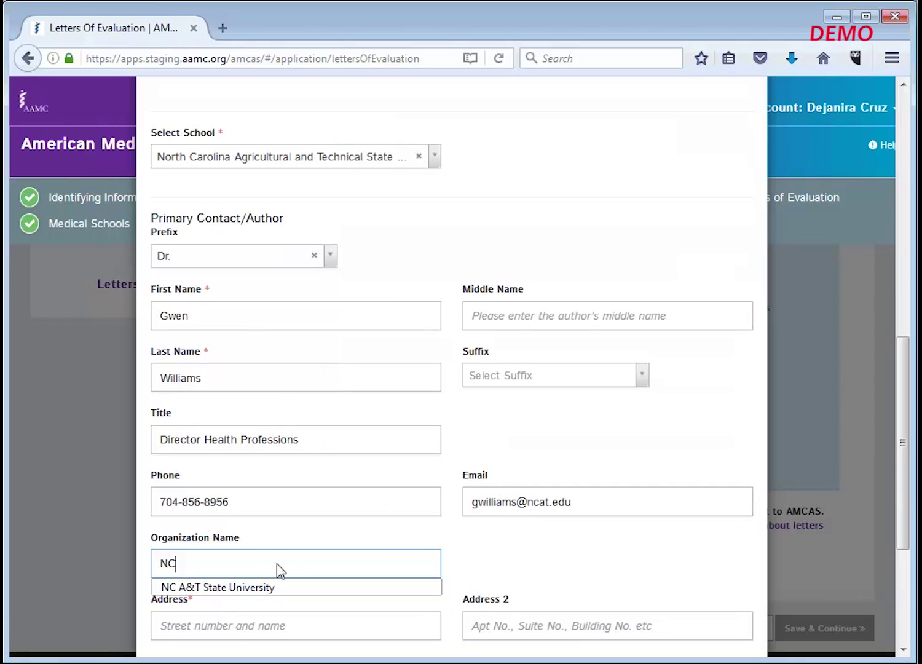
# - Accept NC A&T State University as the organization and enter the author's street address
pyautogui.click(280, 588)
pyautogui.scroll(-3, 279, 583)
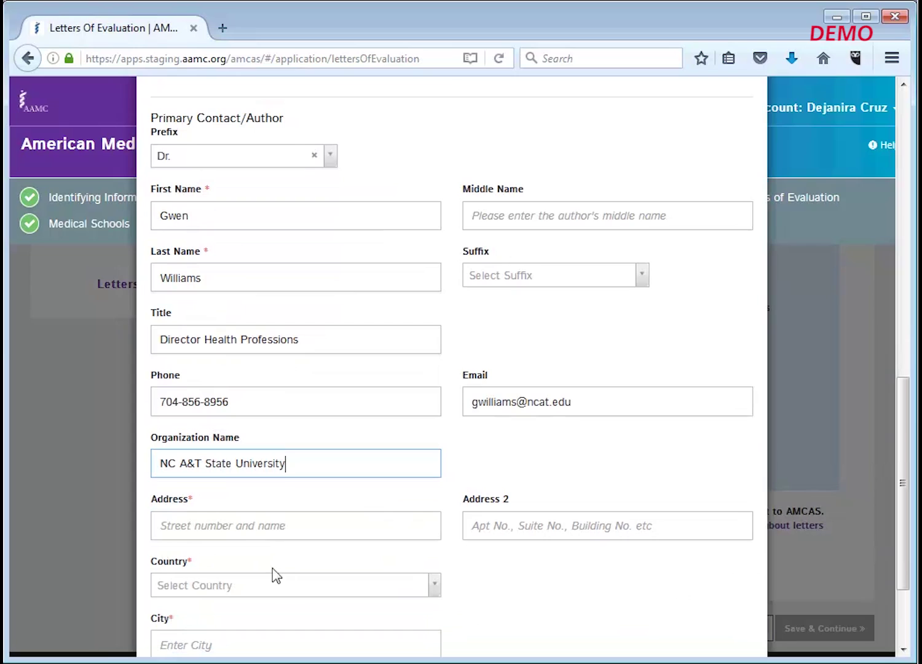
pyautogui.click(265, 528)
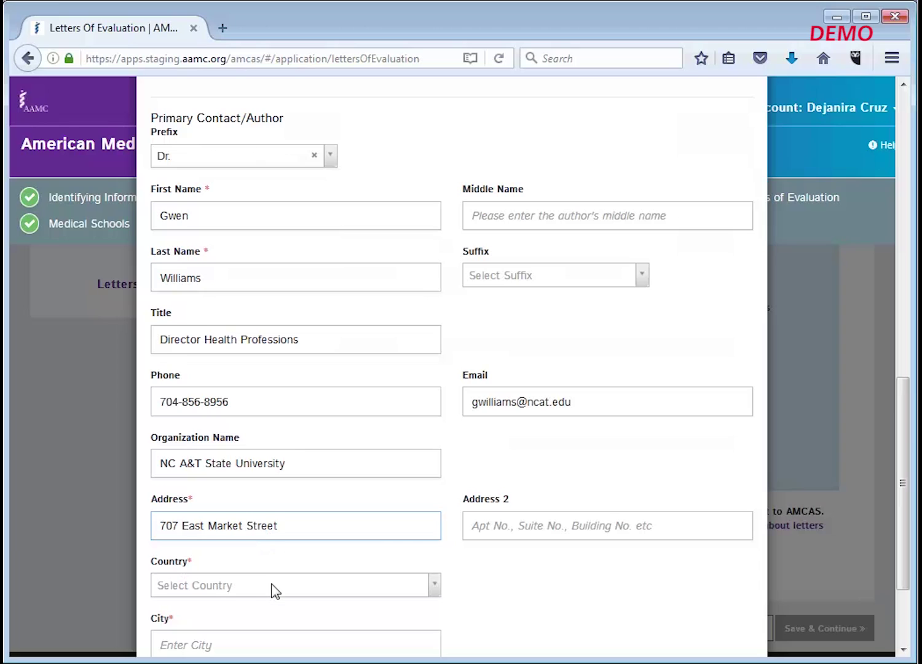
# - Set the author's country to United States and state to North Carolina
pyautogui.click(274, 597)
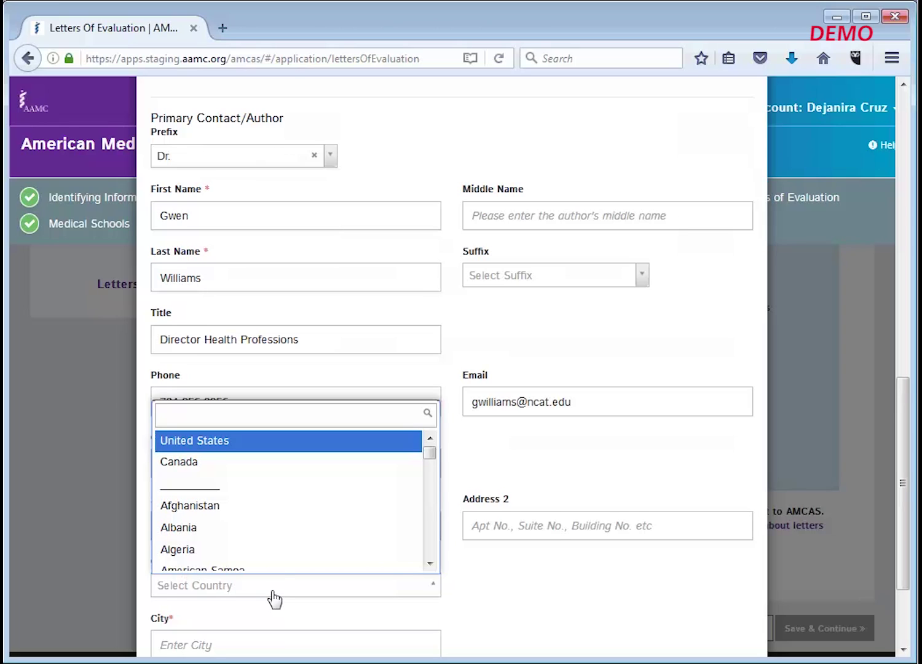
pyautogui.click(274, 441)
pyautogui.scroll(-3, 418, 565)
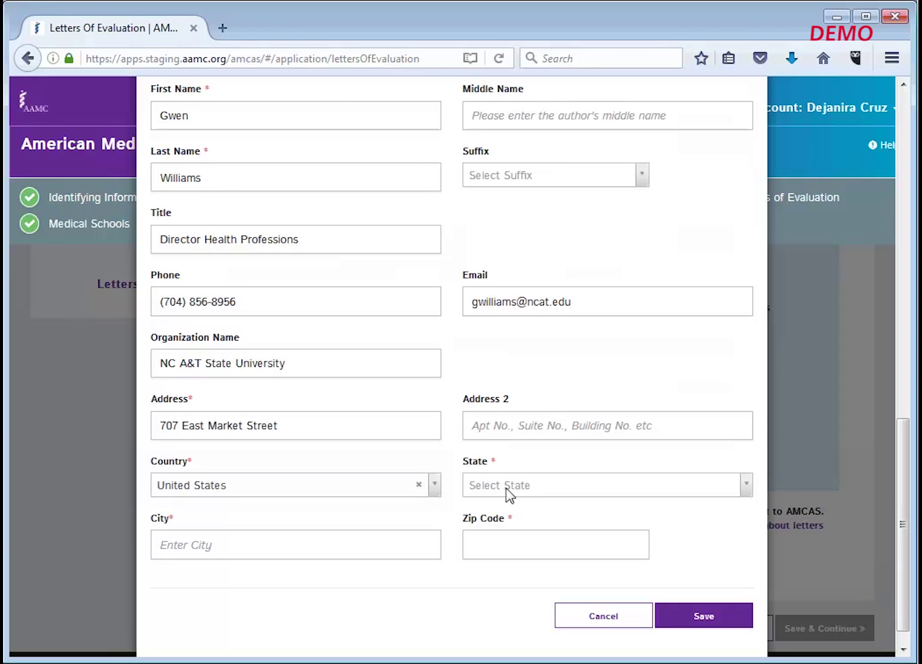
pyautogui.click(744, 486)
pyautogui.moveTo(742, 360); pyautogui.dragTo(747, 426)
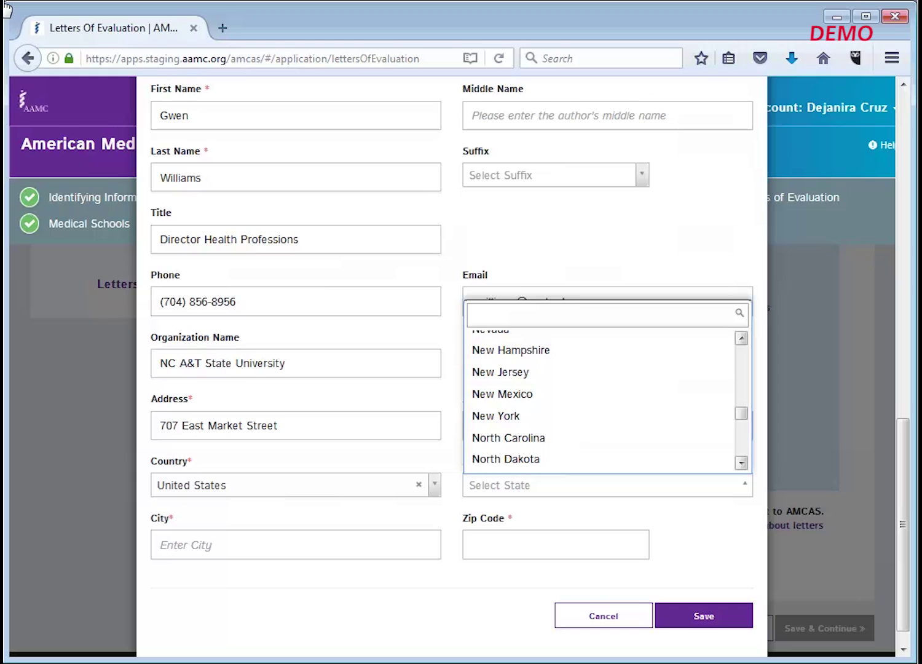
pyautogui.click(584, 438)
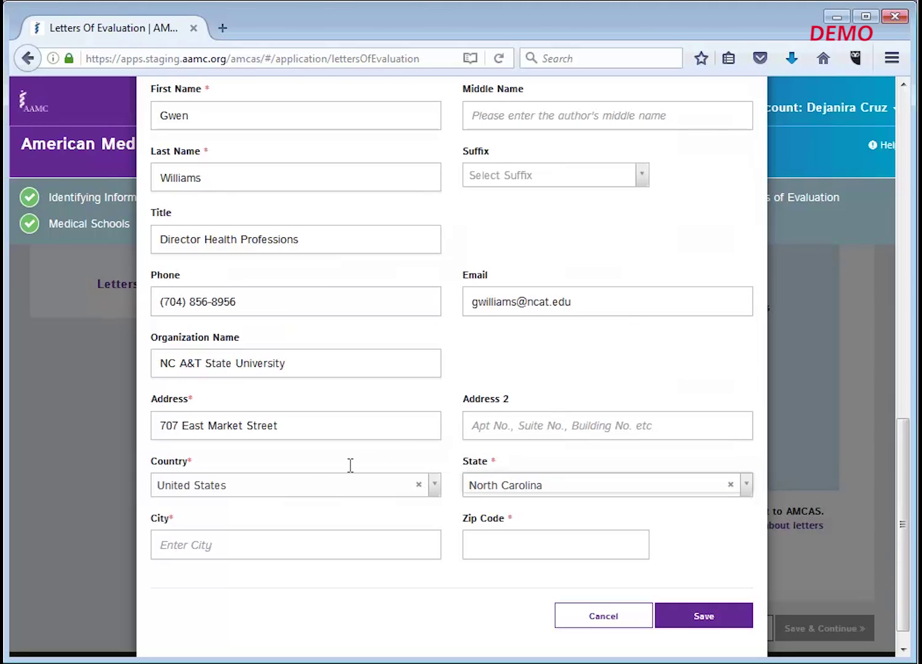
# - Fill in the author's city and ZIP code from the suggested values
pyautogui.click(283, 541)
pyautogui.write('Greensboro')
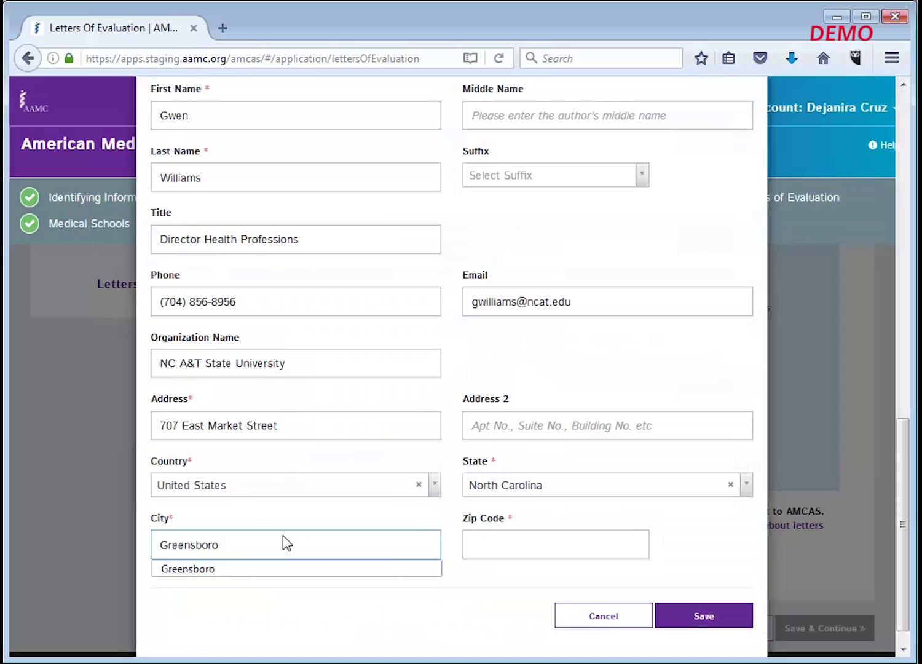
pyautogui.click(283, 569)
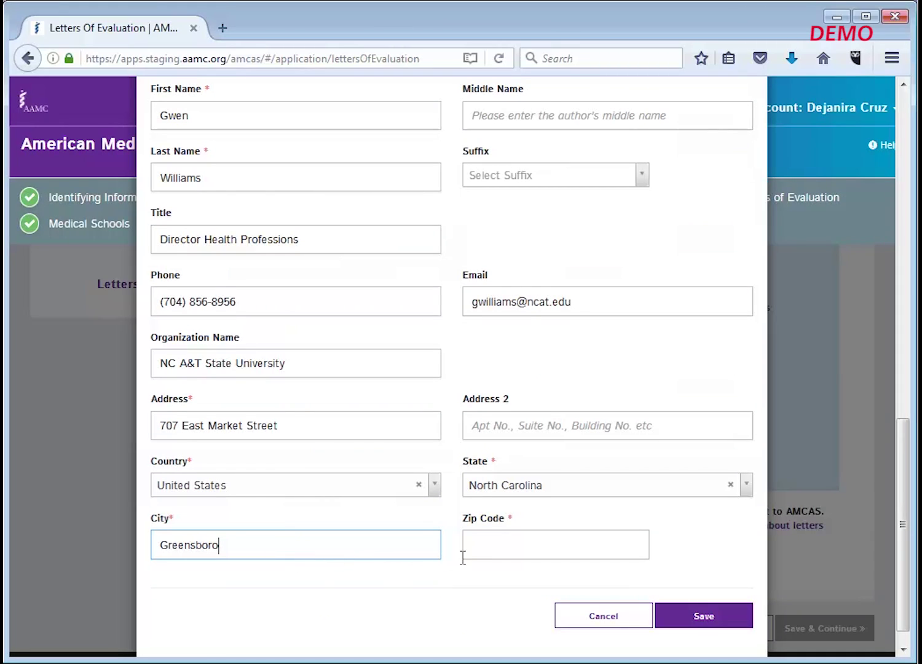
pyautogui.click(481, 547)
pyautogui.write('2')
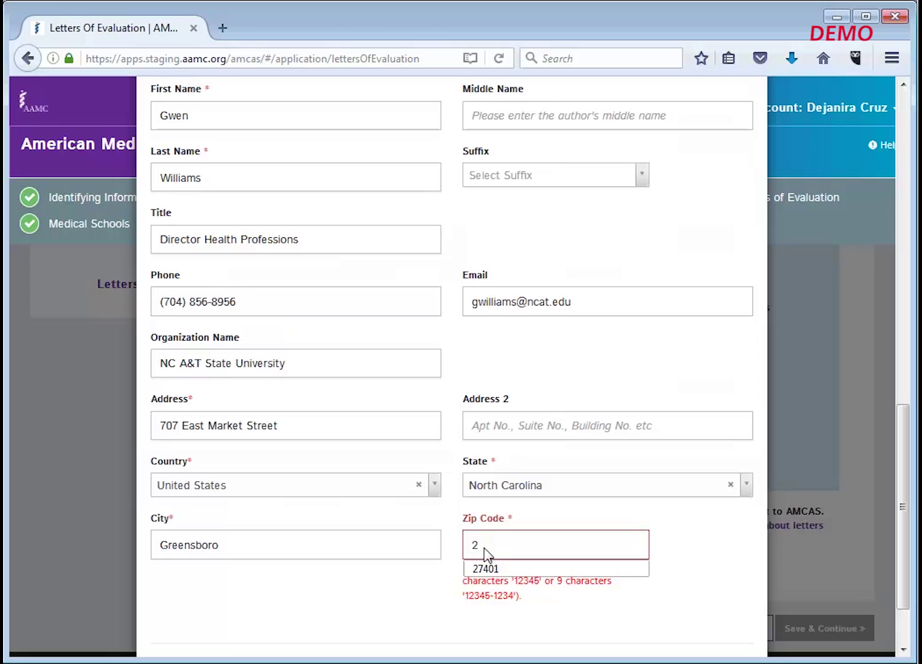
pyautogui.click(489, 568)
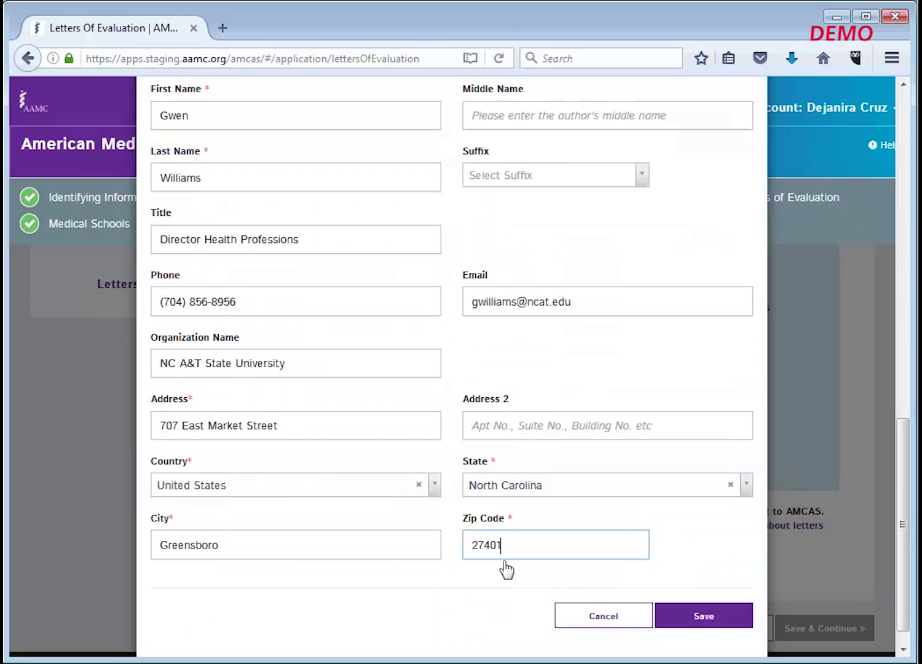
# - Save the UPENN Letter entry and close the Letter Request Form reminder
pyautogui.click(708, 619)
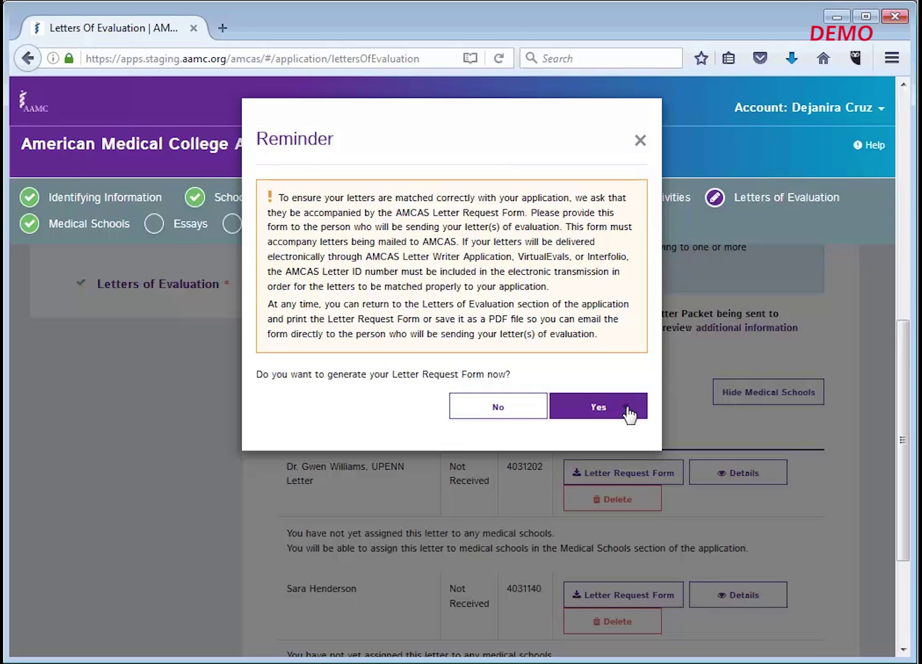
pyautogui.click(628, 413)
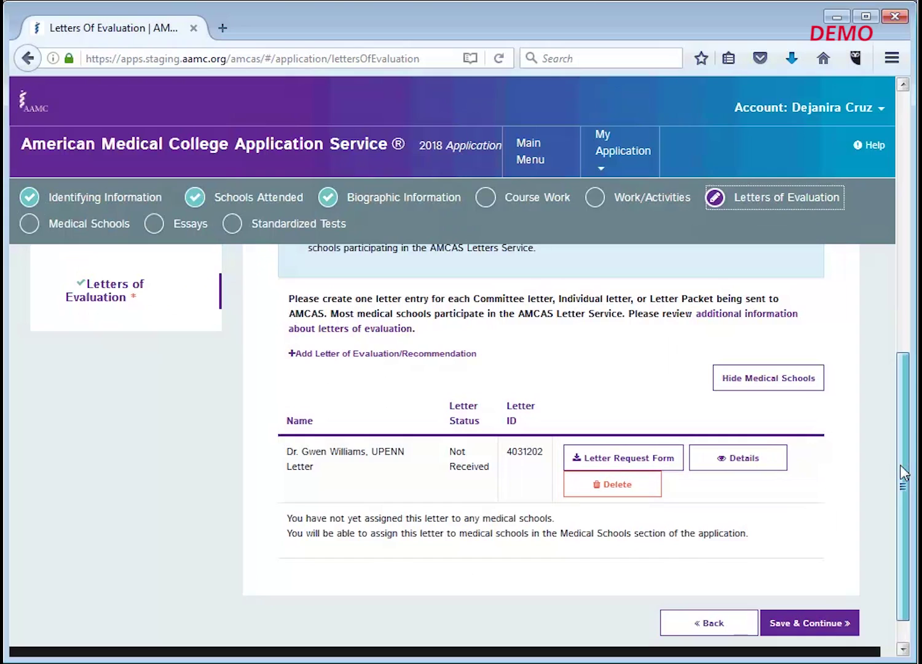
pyautogui.moveTo(900, 472); pyautogui.dragTo(901, 174)
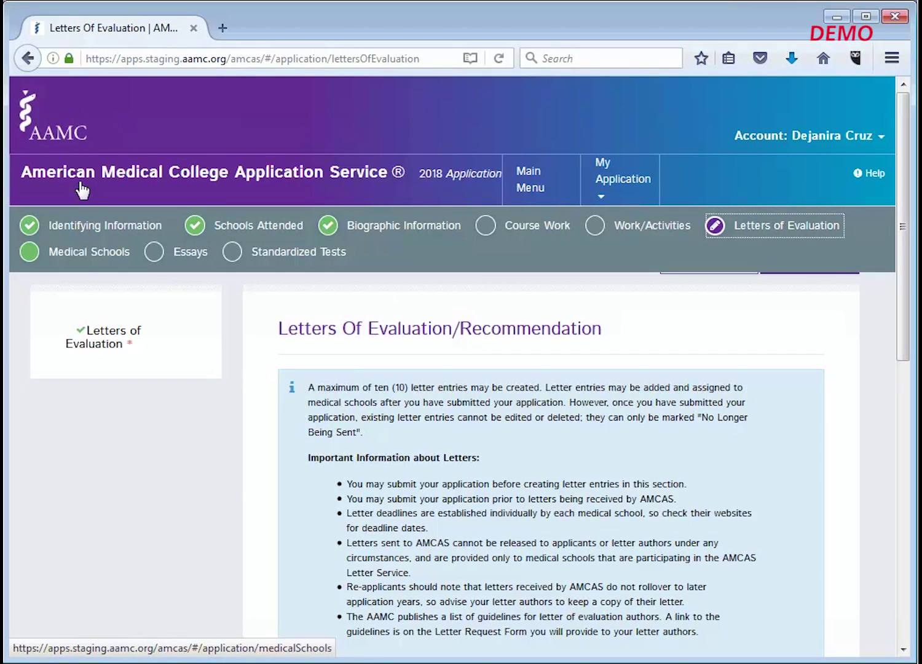
# - Start a new Medical Schools entry with the state filter set to Pennsylvania, then open its school list
pyautogui.click(84, 254)
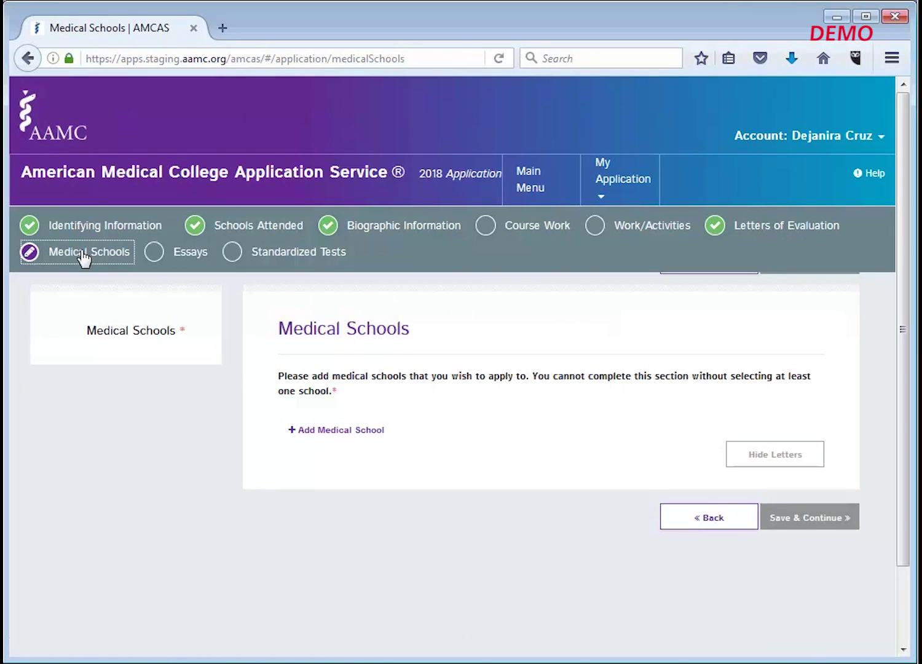
pyautogui.click(330, 431)
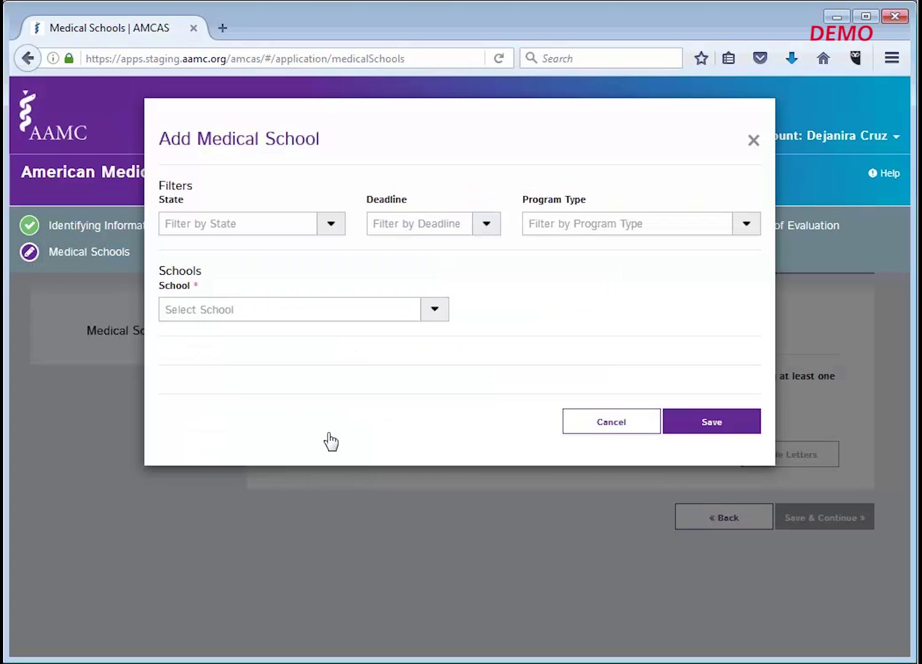
pyautogui.click(331, 226)
pyautogui.moveTo(333, 280); pyautogui.dragTo(336, 357)
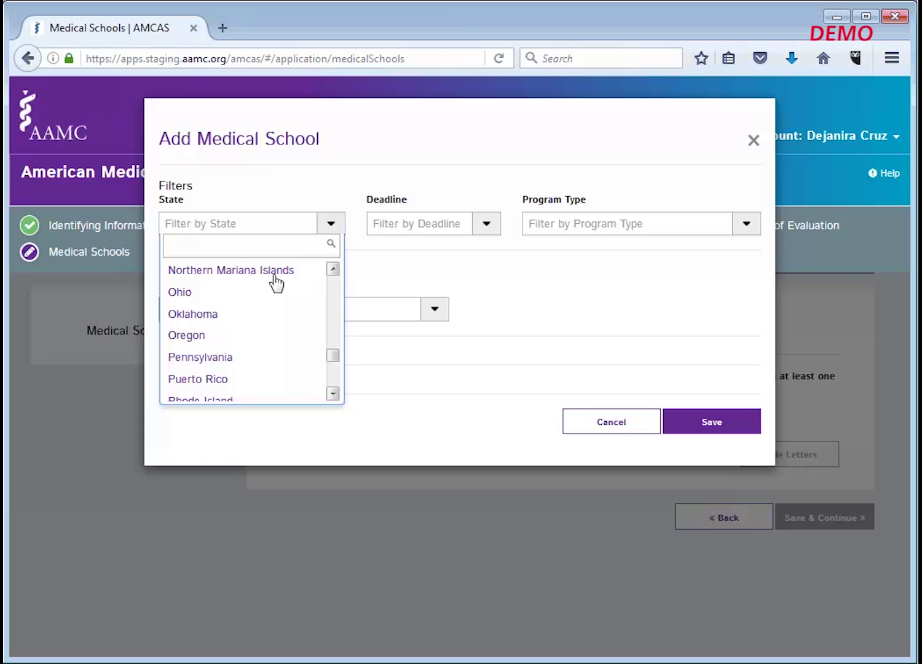
pyautogui.click(279, 358)
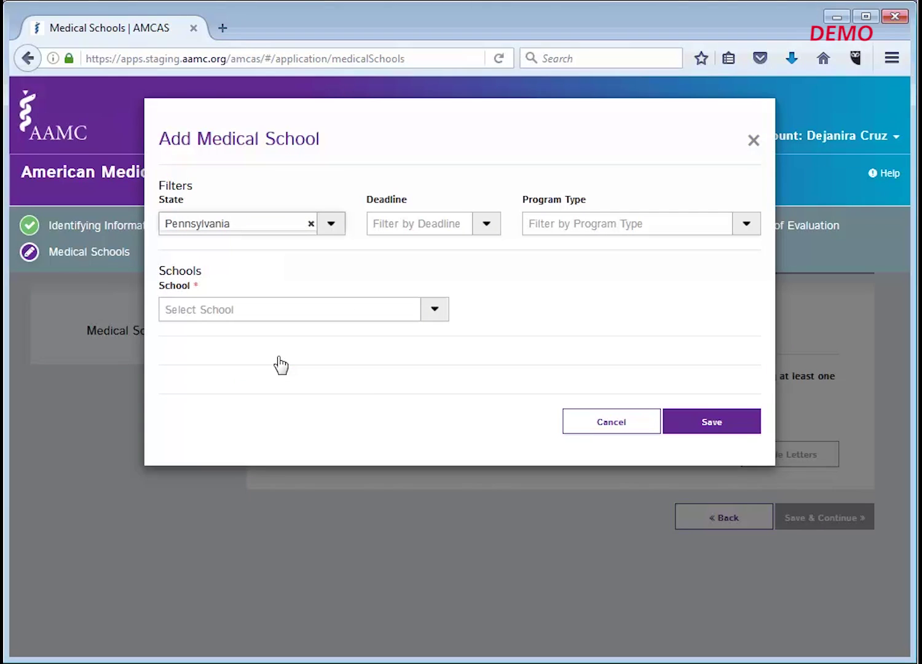
pyautogui.click(437, 312)
pyautogui.scroll(-1, 439, 385)
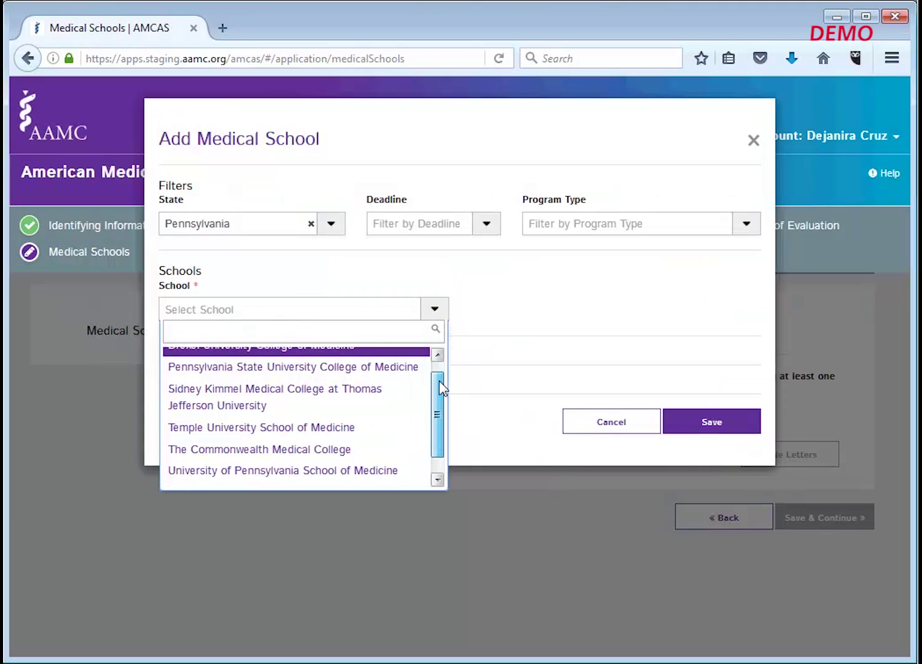
pyautogui.scroll(-1, 439, 380)
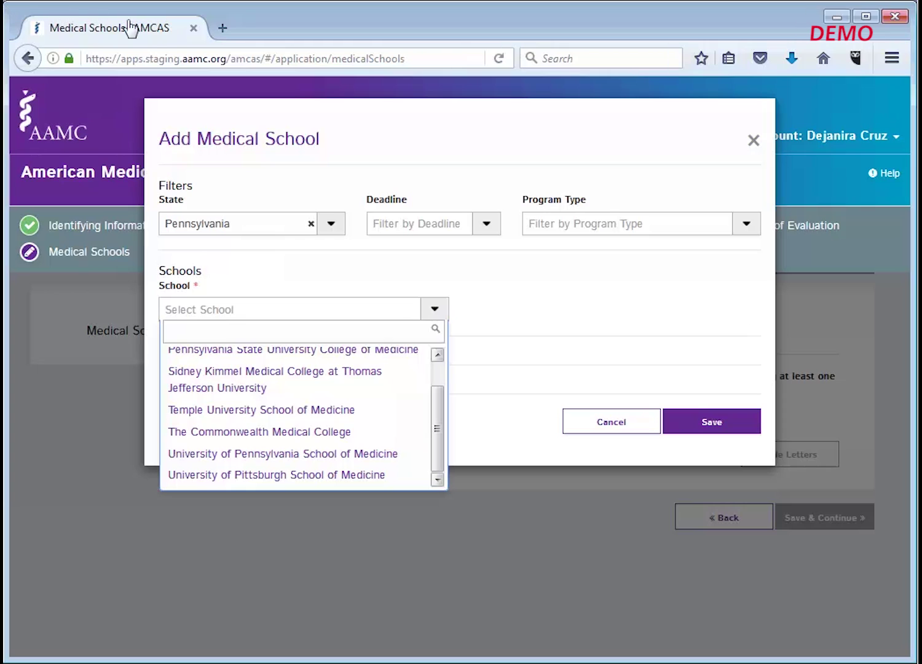
# - Choose University of Pennsylvania School of Medicine, Regular M.D., No prior applications, and assign UPENN Letter
pyautogui.click(335, 455)
pyautogui.scroll(-3, 335, 458)
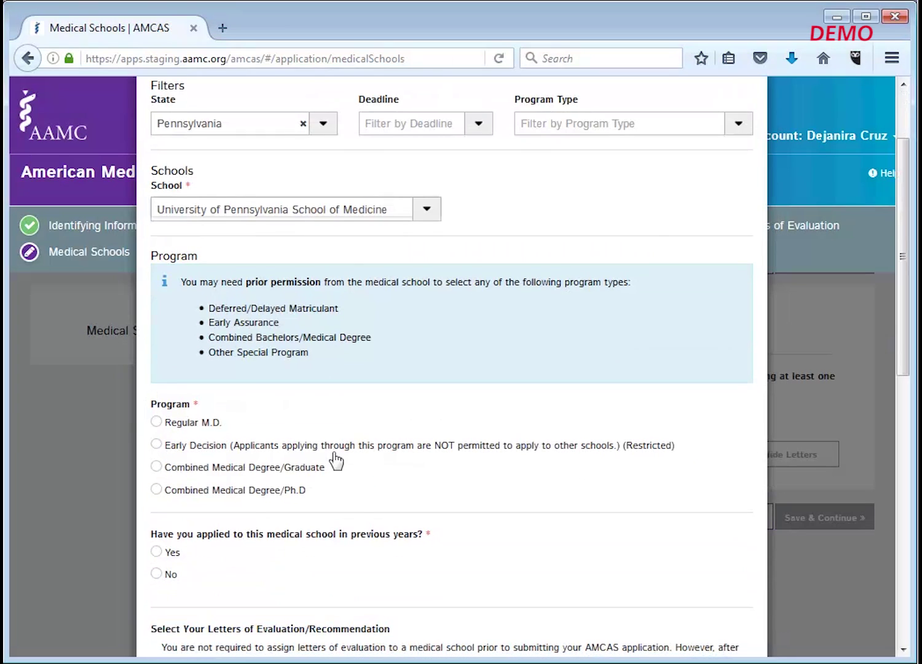
pyautogui.scroll(-3, 336, 459)
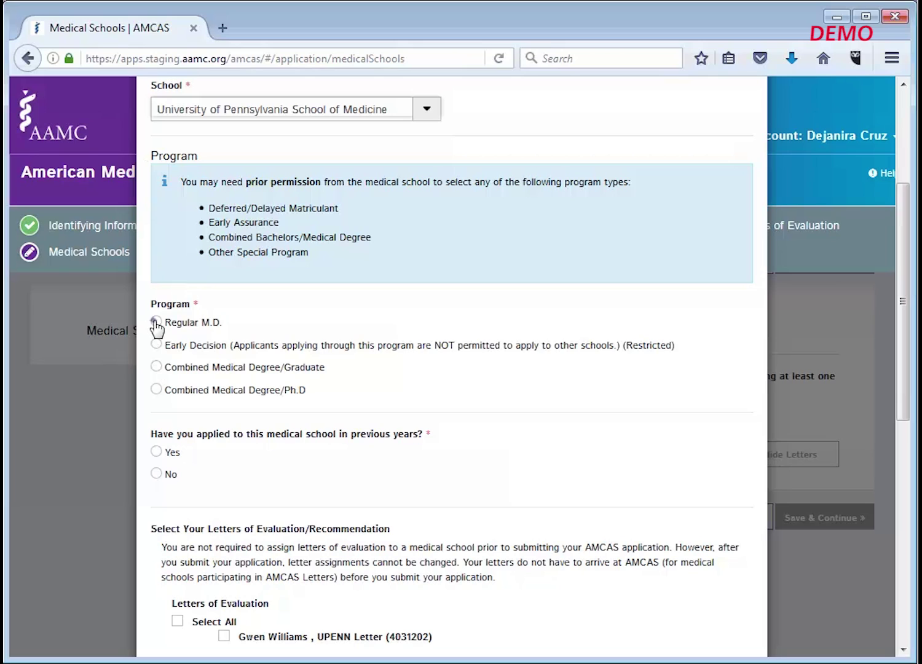
pyautogui.click(157, 322)
pyautogui.scroll(-2, 267, 418)
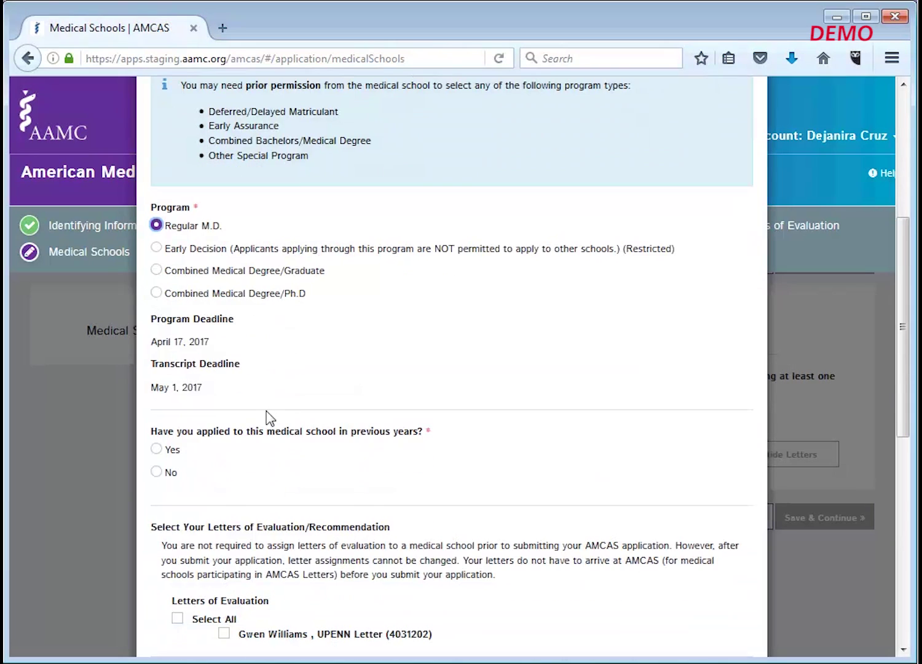
pyautogui.scroll(-2, 258, 411)
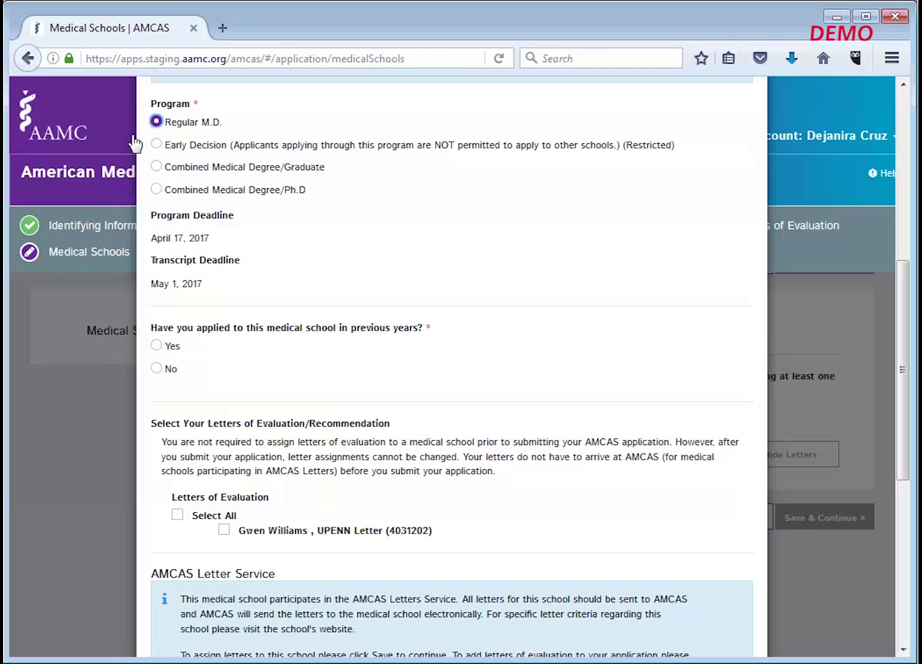
pyautogui.click(157, 369)
pyautogui.scroll(-3, 156, 375)
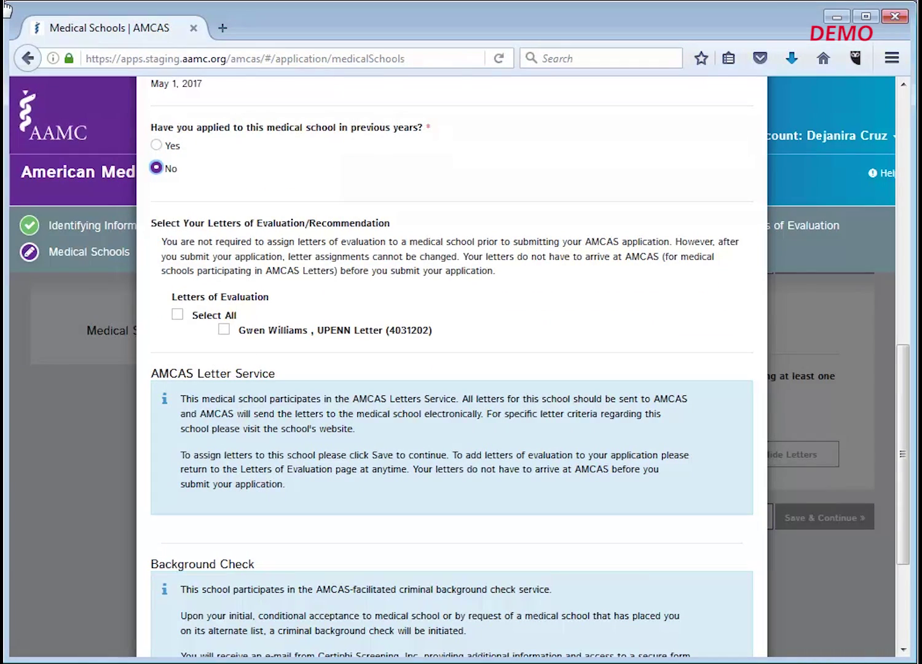
pyautogui.click(224, 330)
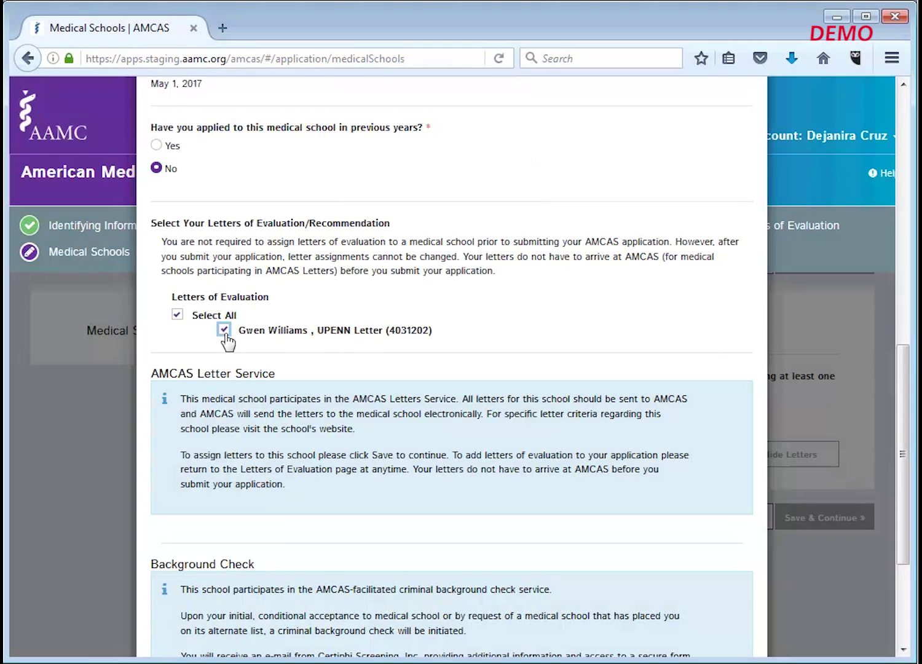
pyautogui.scroll(-3, 226, 341)
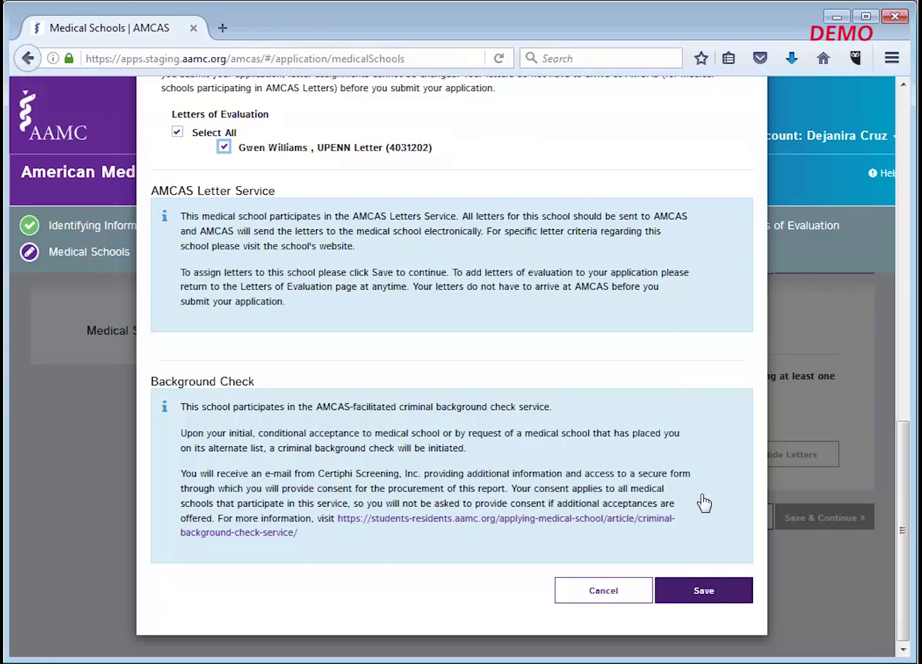
# - Save the Penn medical school entry and review its row showing $160.00 balance due
pyautogui.click(705, 591)
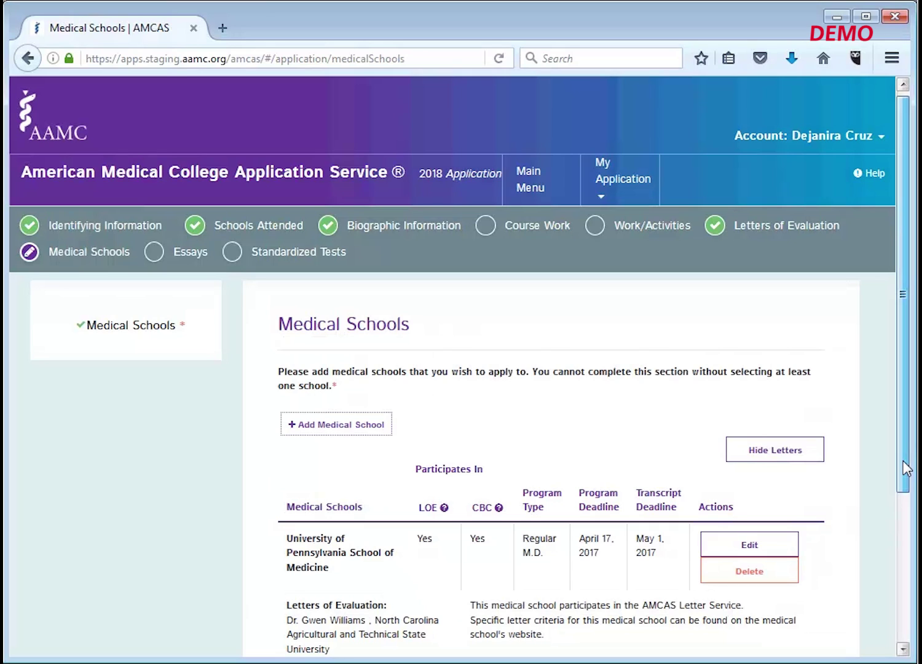
pyautogui.moveTo(903, 461); pyautogui.dragTo(902, 499)
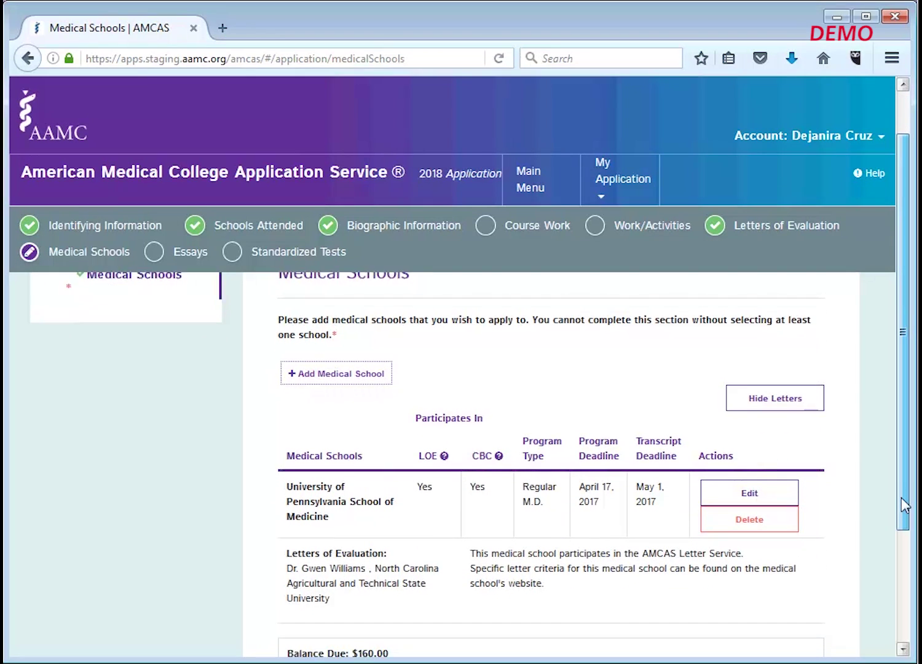
pyautogui.scroll(-2, 903, 506)
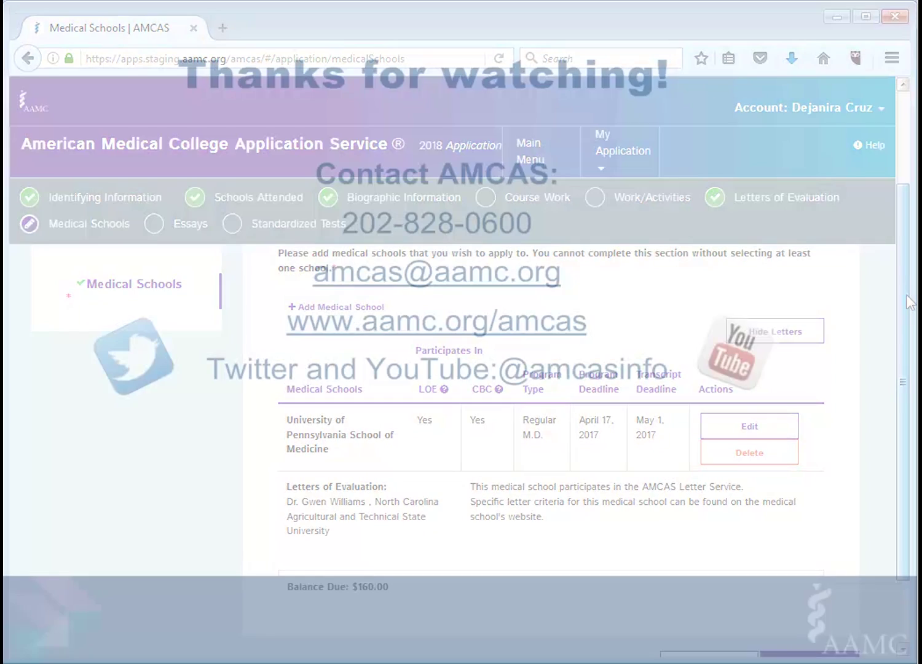